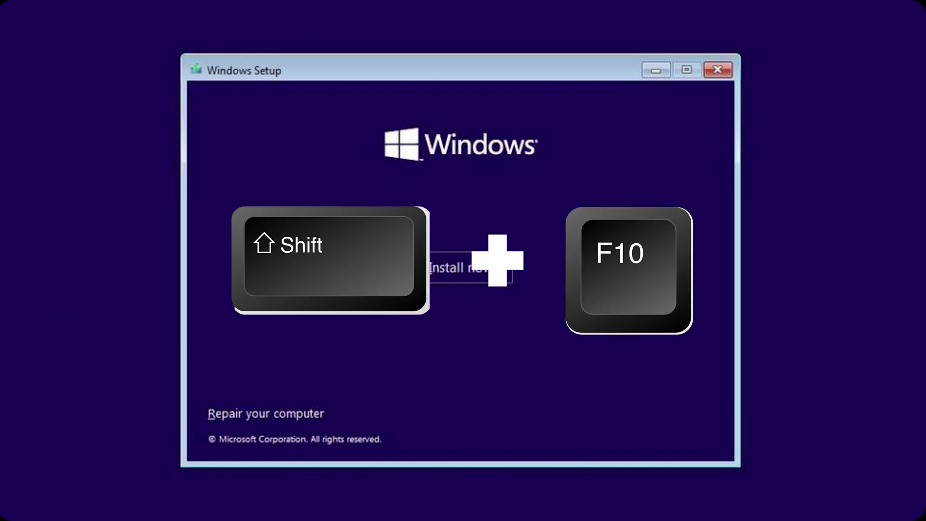
Open an administrator Command Prompt over the Windows Setup screen with Shift+F10
key("shift+F10")
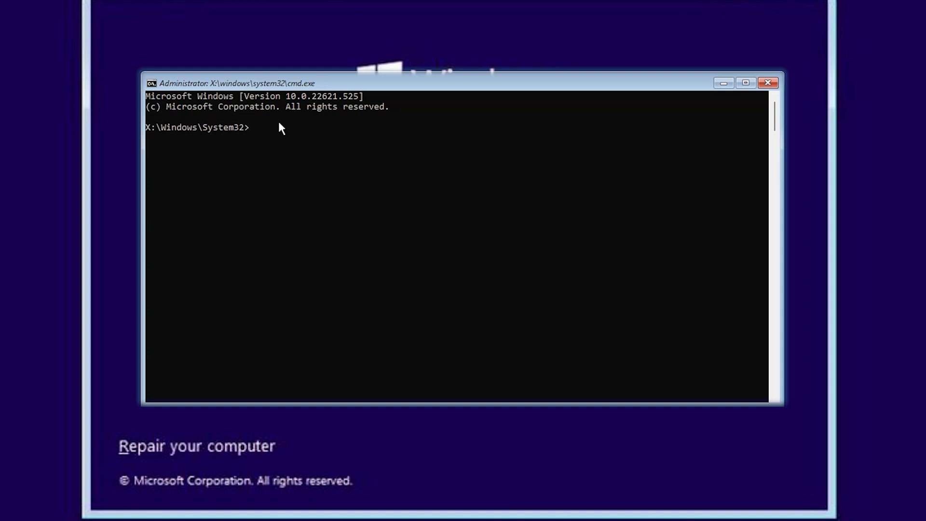
Start diskpart, run list disk, clean disk 1, and exit back to the prompt
type("diskpart")
key("Return")
type("list ")
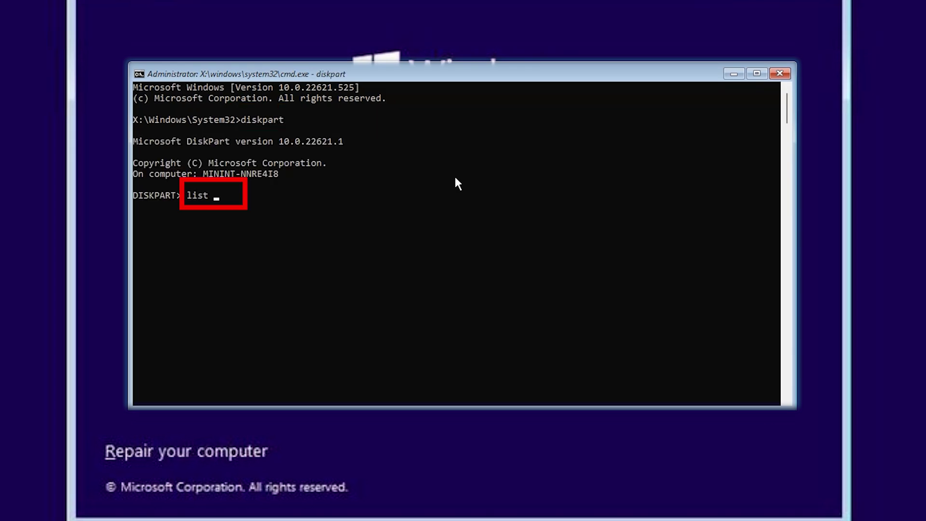
type("disk")
key("Return")
type("clean")
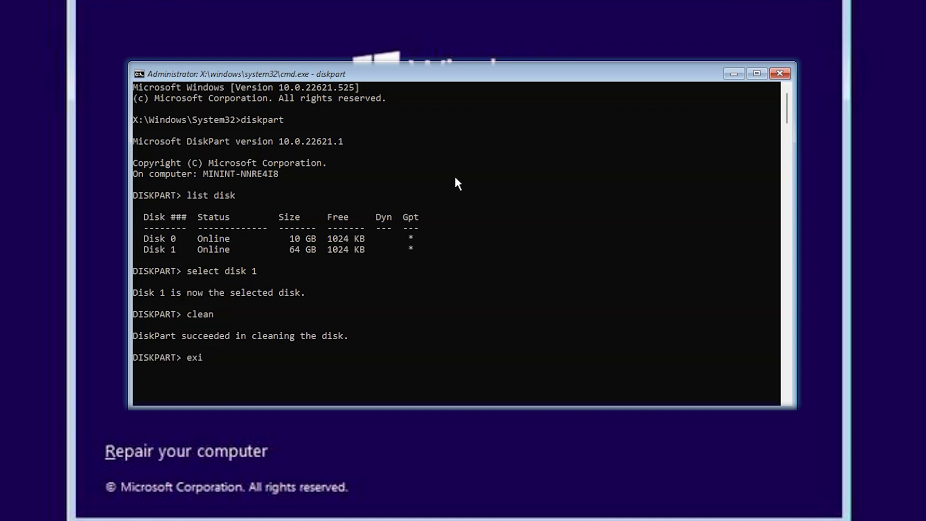
type("t")
key("Return")
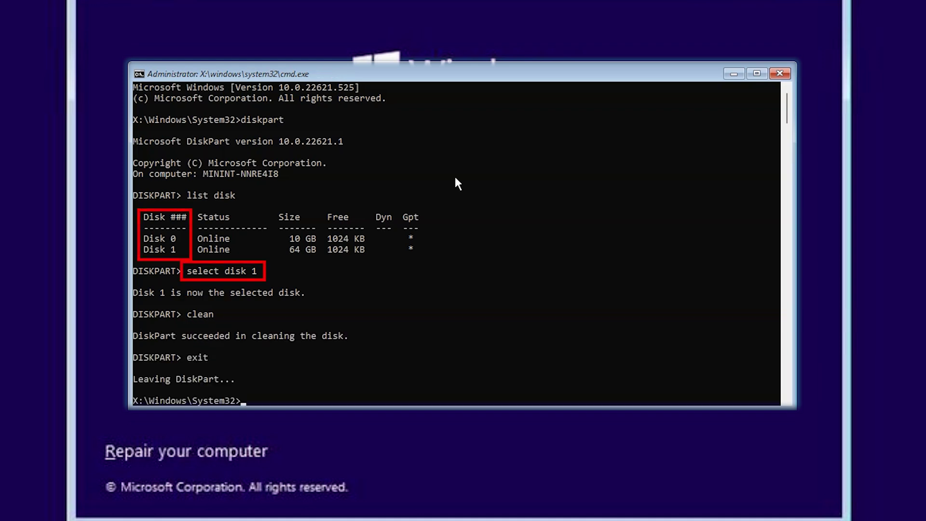